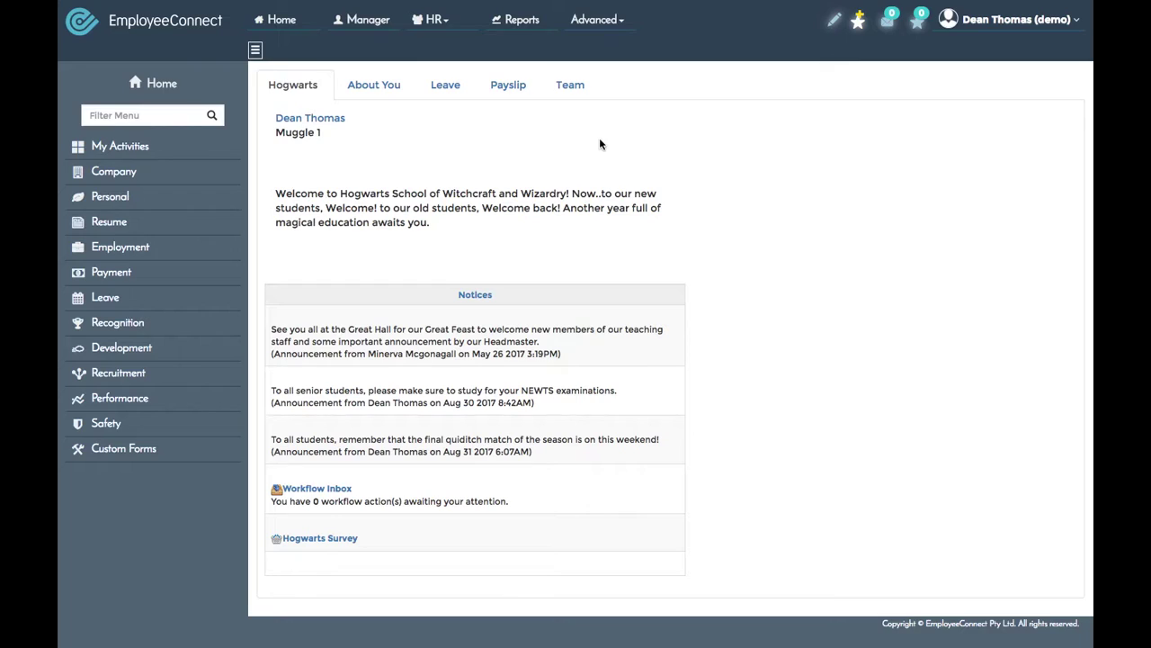
- Open the list of employment groups in the HR organisation area
{"action": "left_click", "coordinate": [435, 25]}
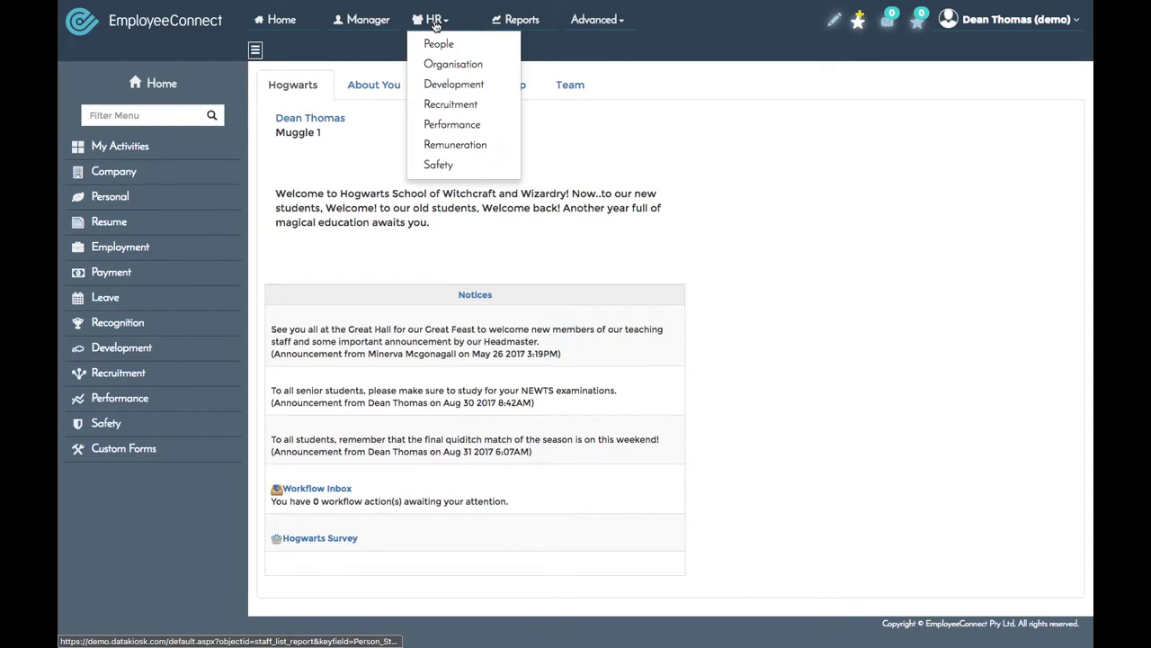
{"action": "left_click", "coordinate": [452, 64]}
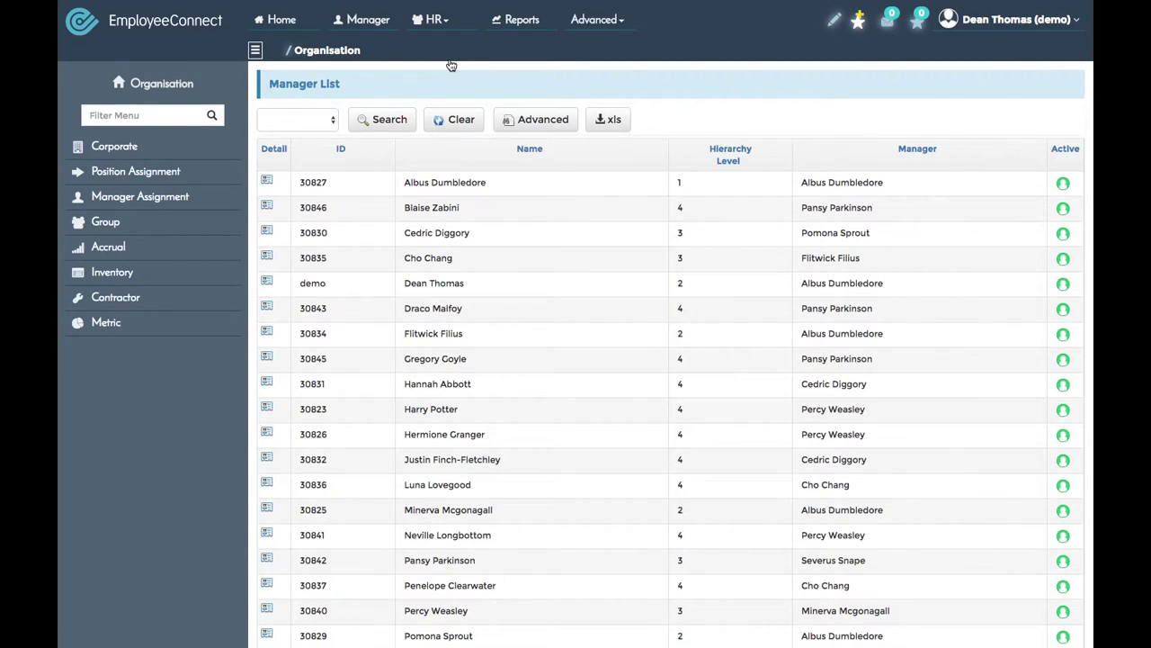
{"action": "left_click", "coordinate": [184, 223]}
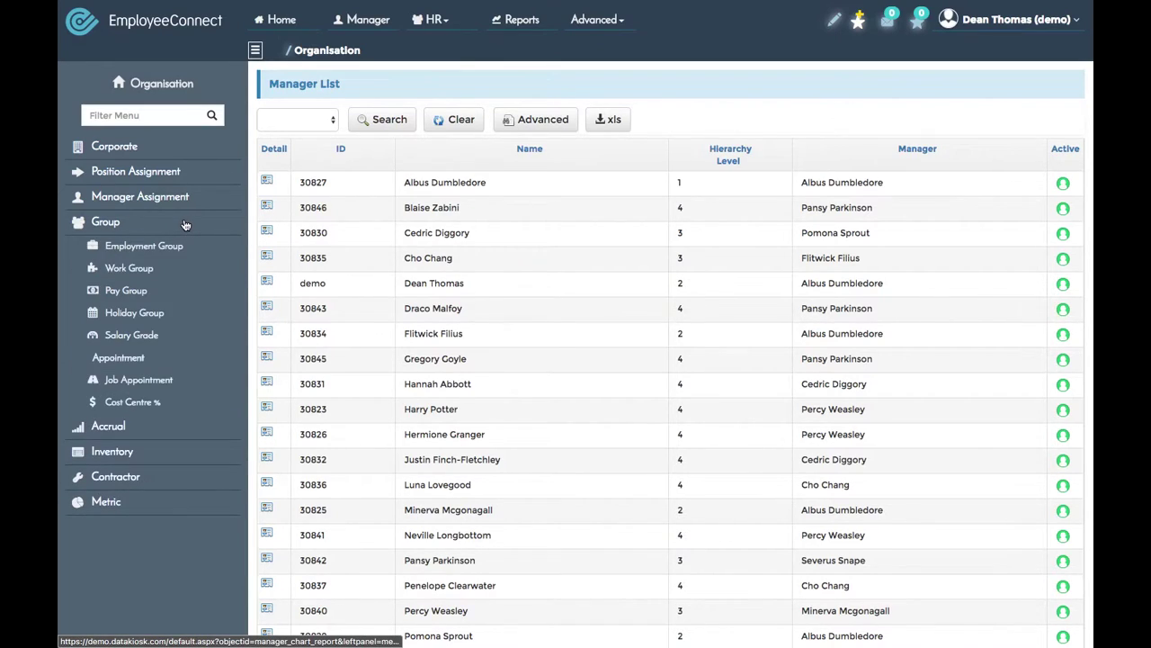
{"action": "left_click", "coordinate": [146, 250]}
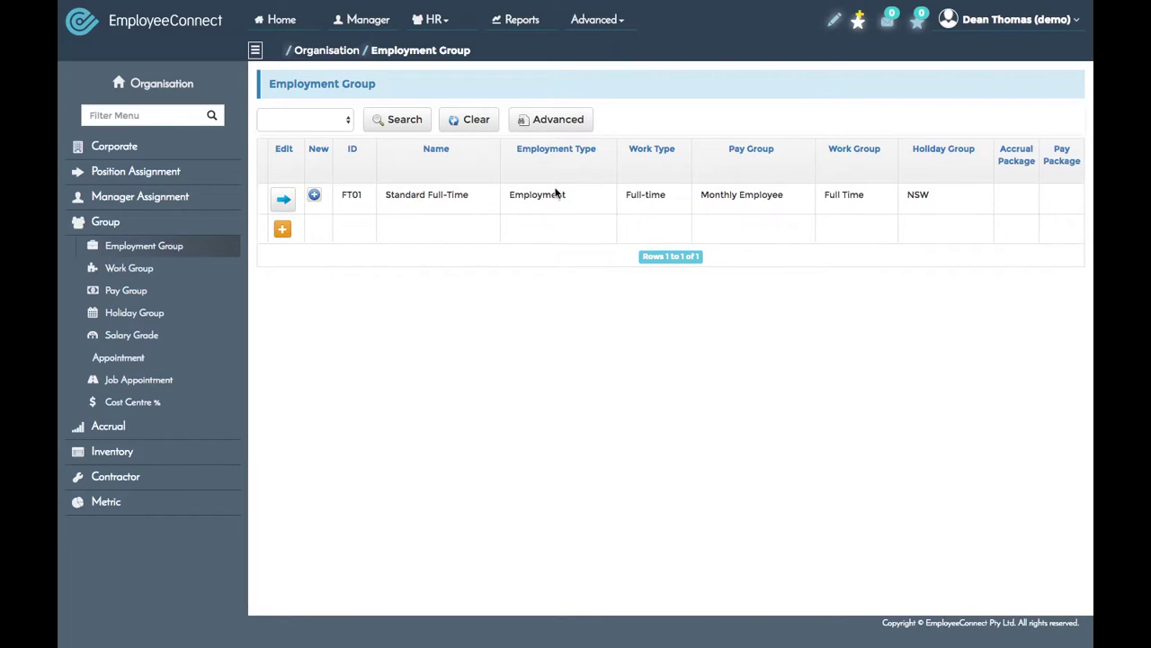
- Start a new employment group and enter Part Time as both its ID and its name
{"action": "left_click", "coordinate": [283, 232]}
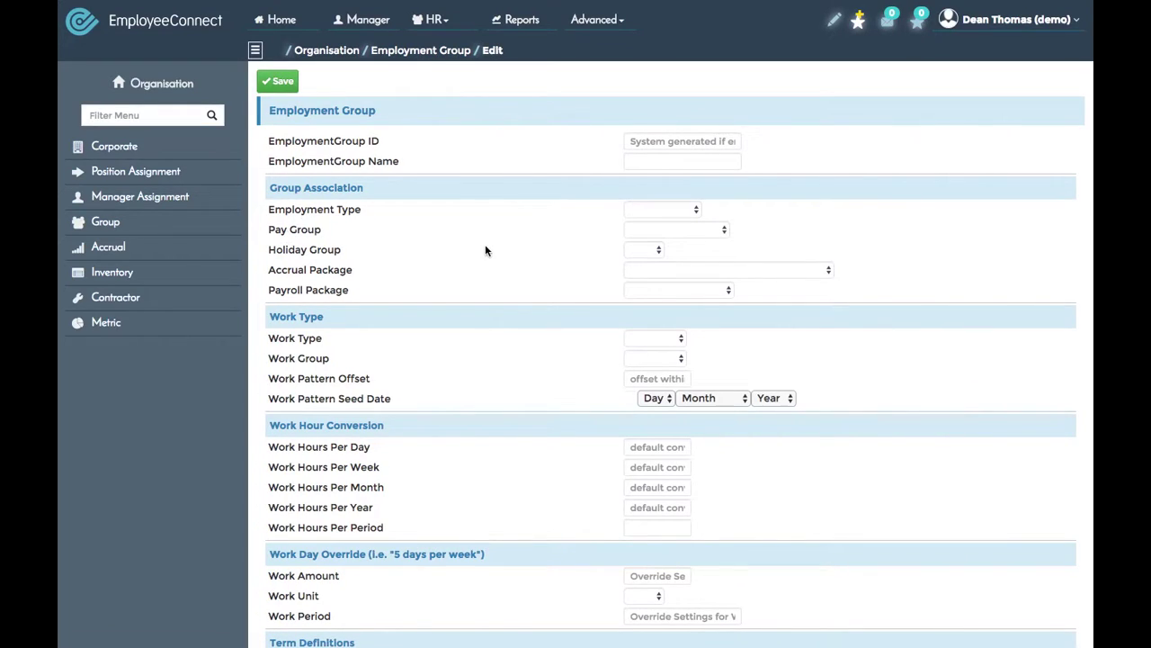
{"action": "mouse_move", "coordinate": [485, 249]}
{"action": "left_click", "coordinate": [657, 141]}
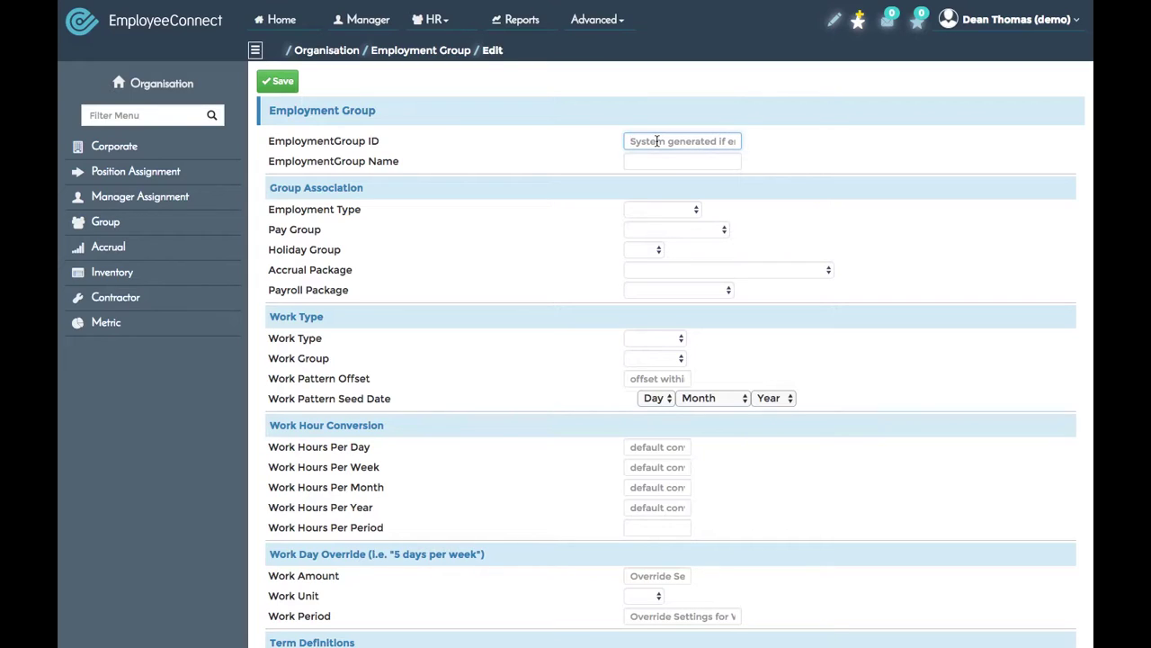
{"action": "type", "text": "Part Time"}
{"action": "key", "text": "Tab"}
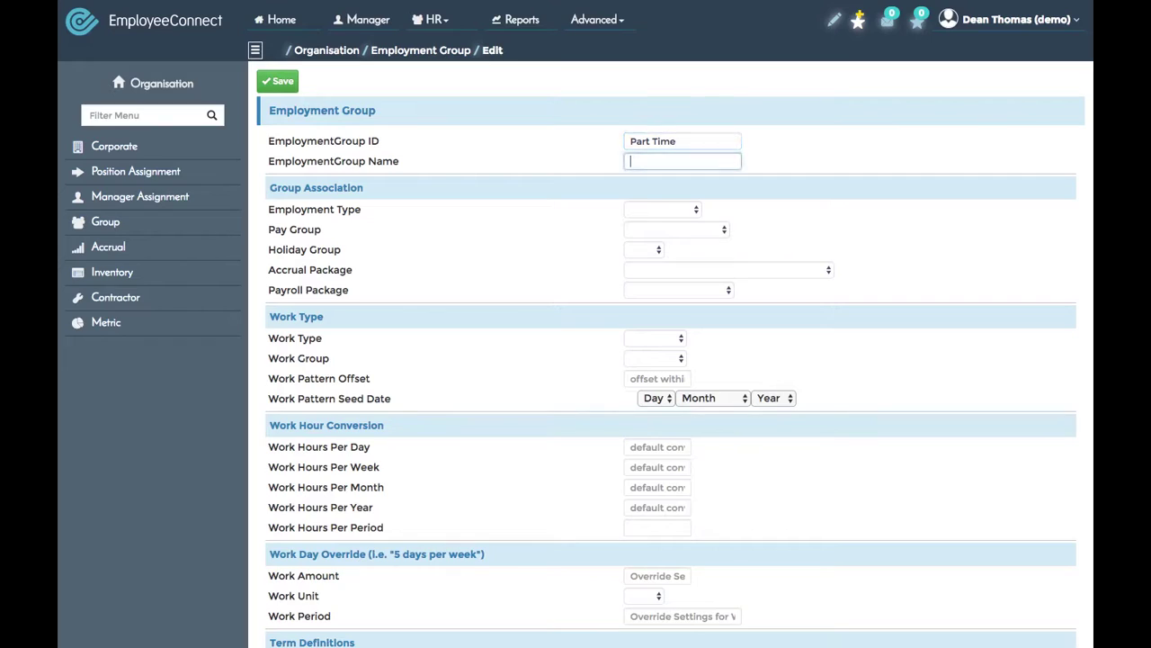
{"action": "type", "text": "Part Time"}
{"action": "left_click", "coordinate": [794, 217]}
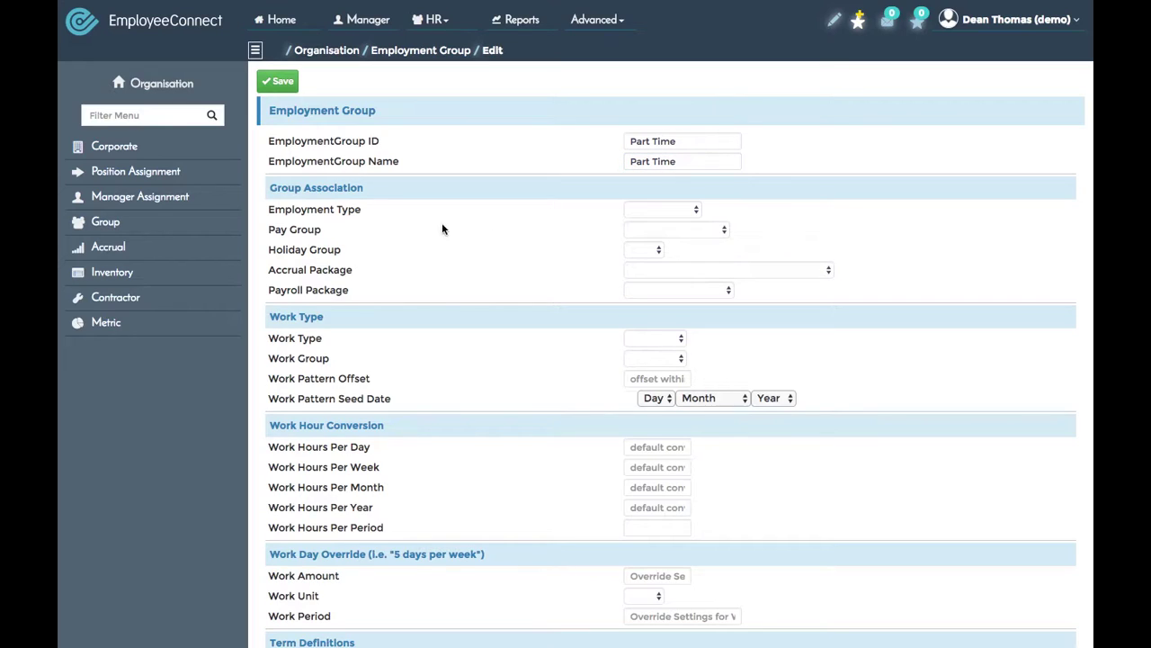
- Set the group's employment type to Employment, its pay group to Monthly Employee and its holiday group to NSW
{"action": "mouse_move", "coordinate": [390, 216]}
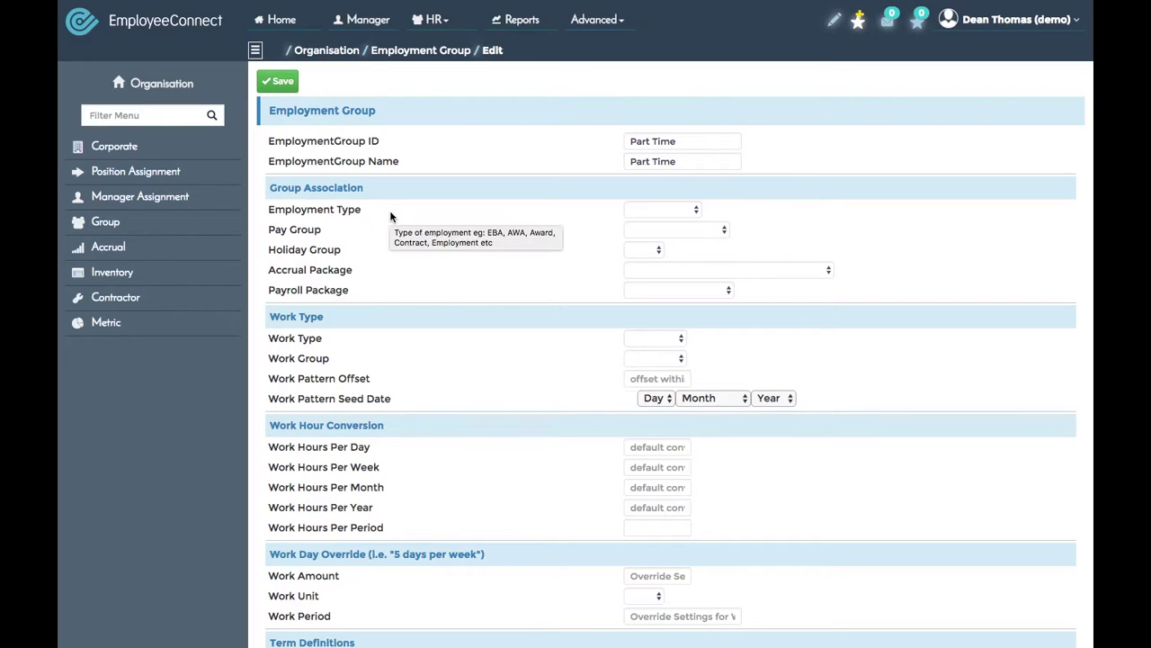
{"action": "left_click", "coordinate": [682, 211]}
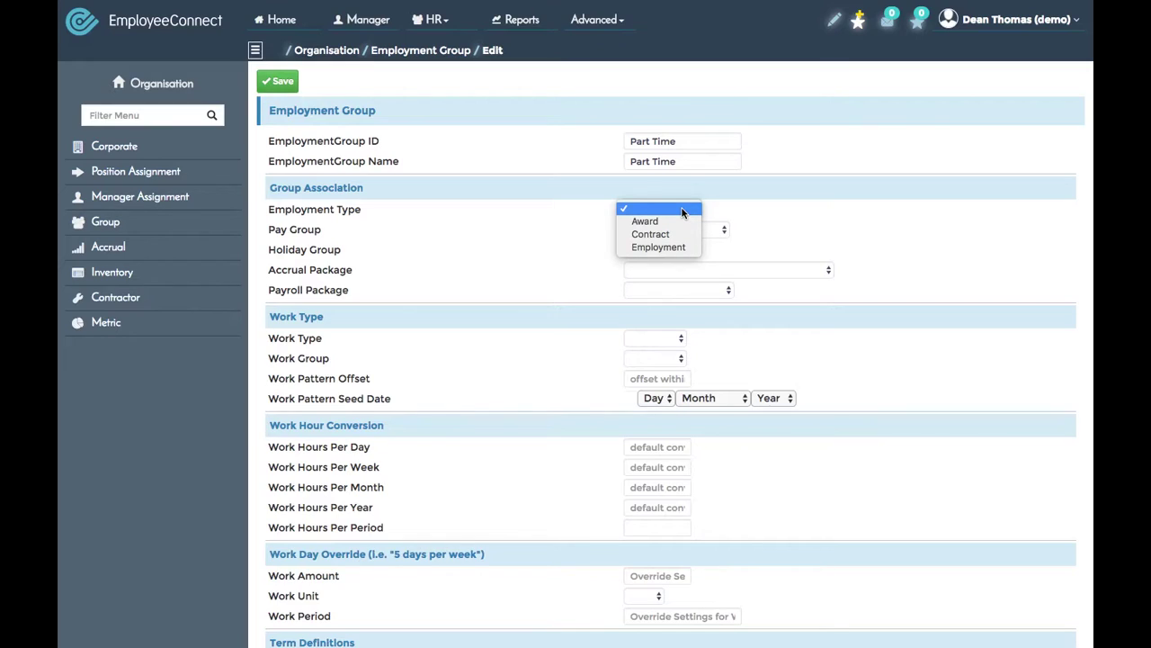
{"action": "left_click", "coordinate": [682, 247]}
{"action": "left_click", "coordinate": [783, 248]}
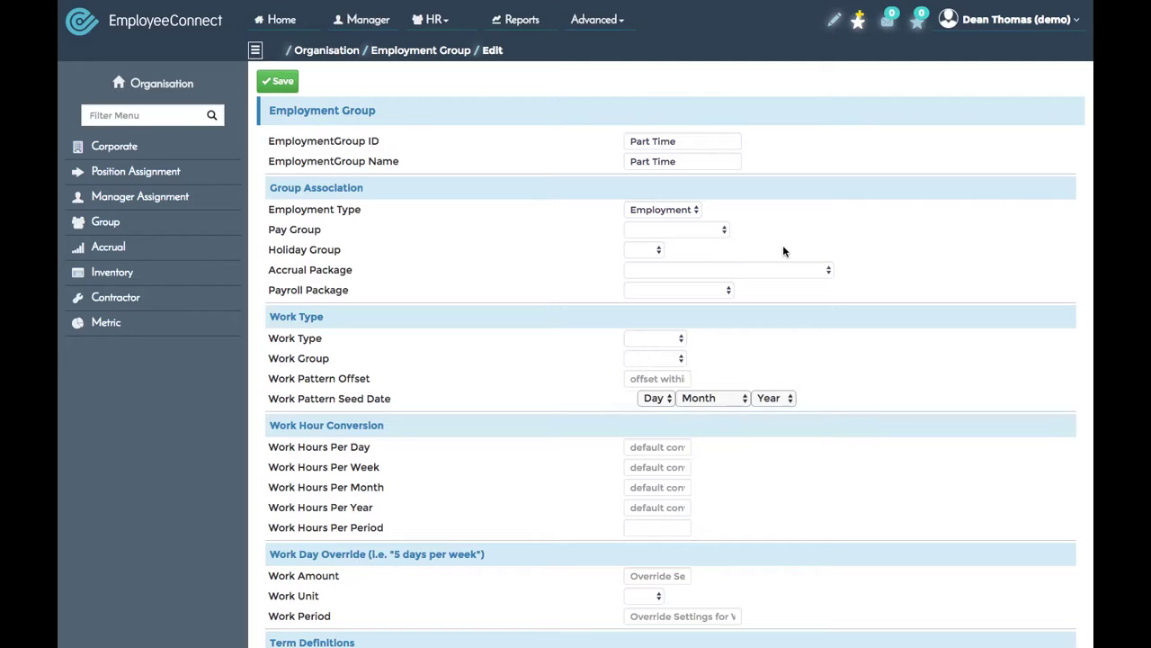
{"action": "left_click", "coordinate": [704, 231]}
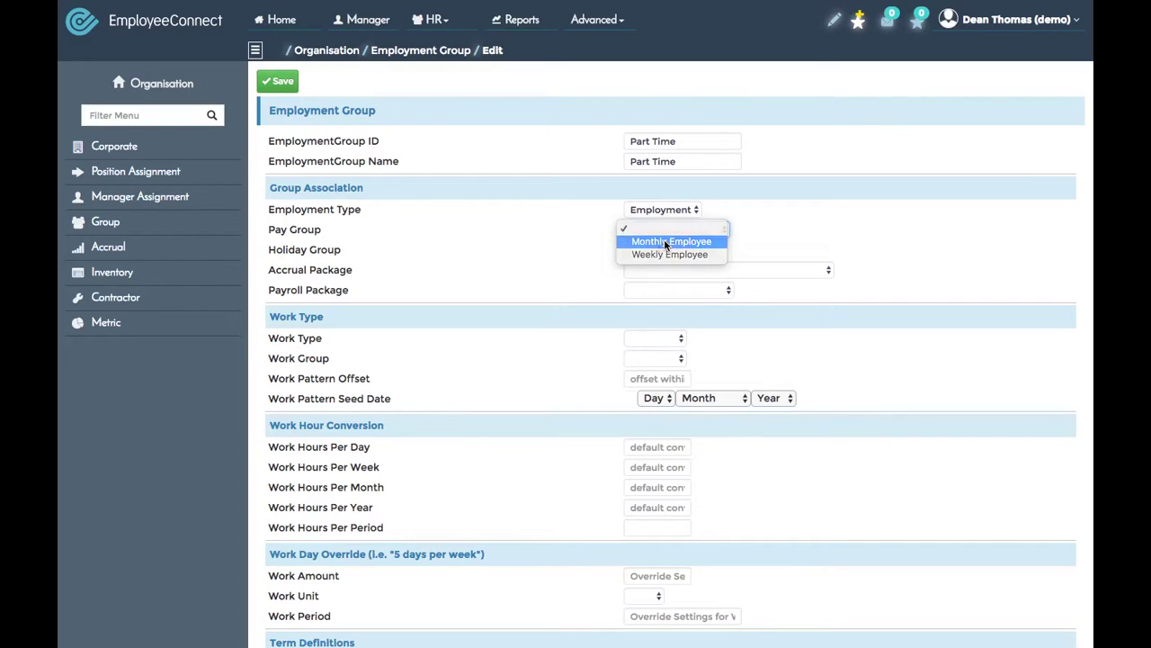
{"action": "left_click", "coordinate": [692, 241]}
{"action": "left_click", "coordinate": [743, 255]}
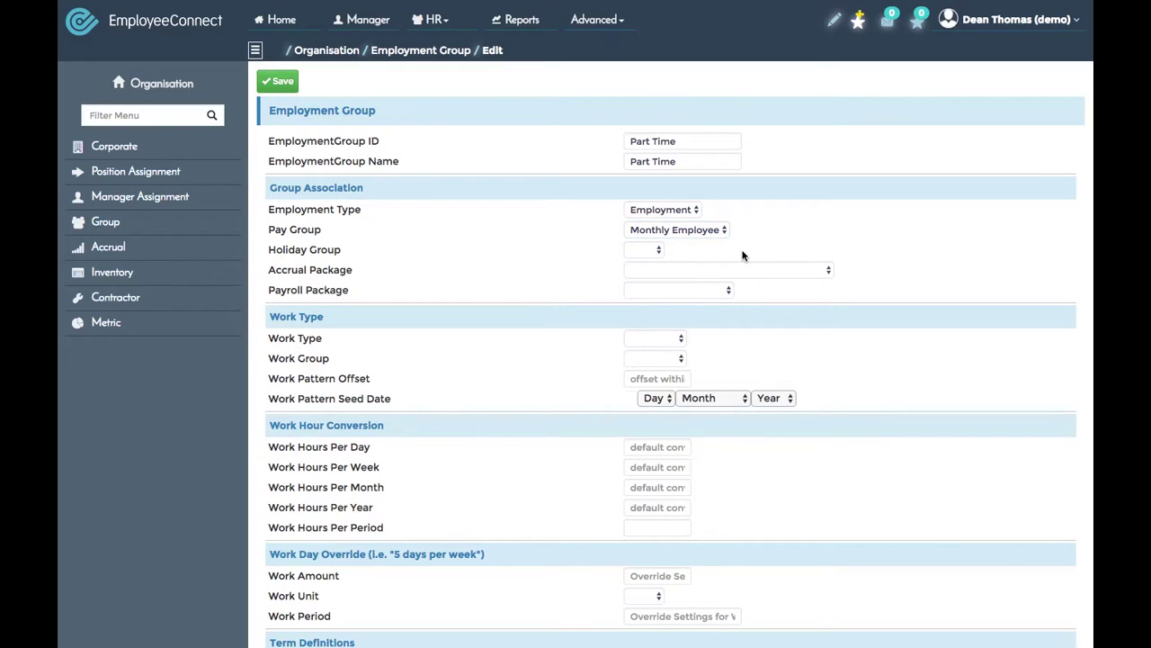
{"action": "left_click", "coordinate": [654, 251]}
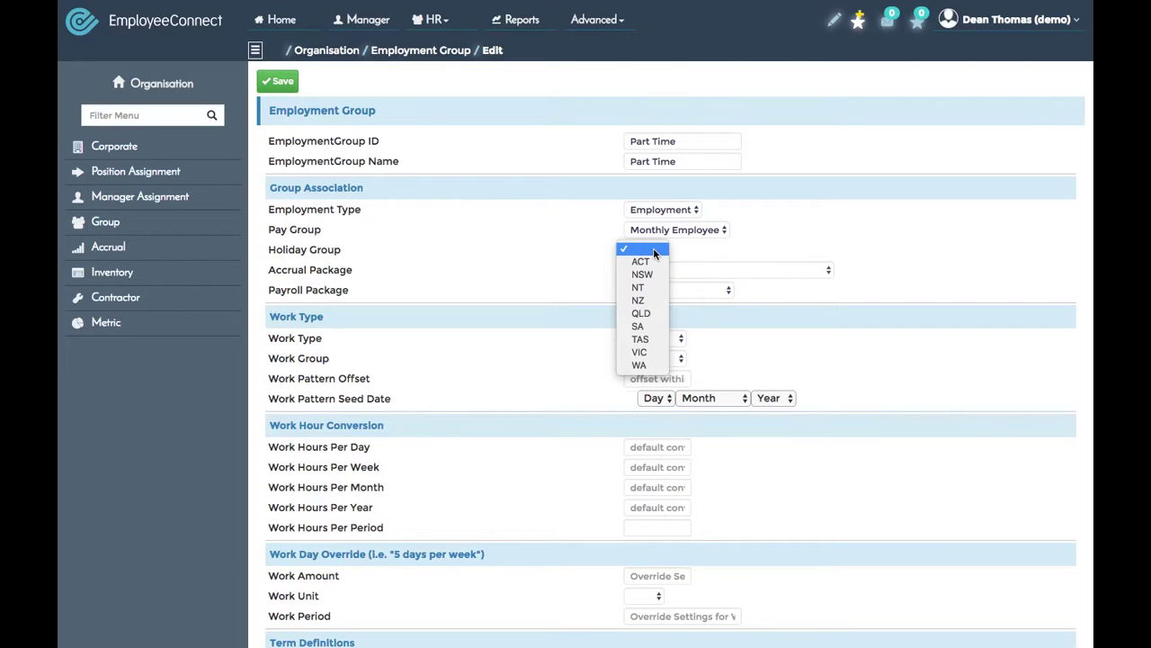
{"action": "left_click", "coordinate": [655, 276]}
{"action": "left_click", "coordinate": [822, 248]}
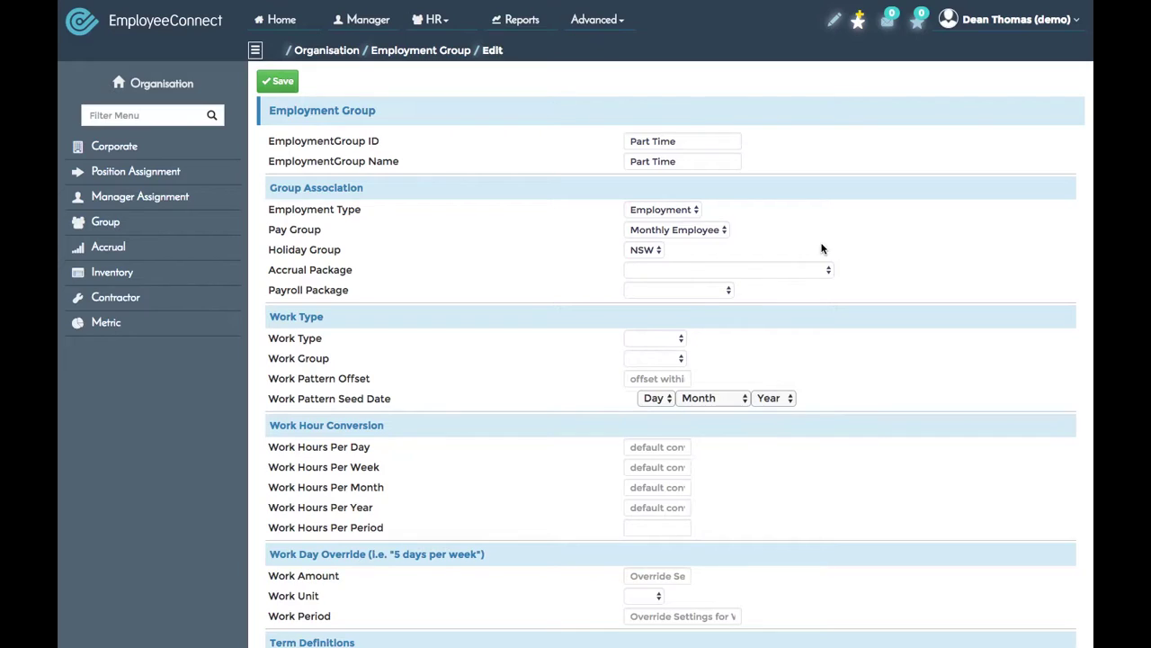
{"action": "left_click", "coordinate": [694, 290]}
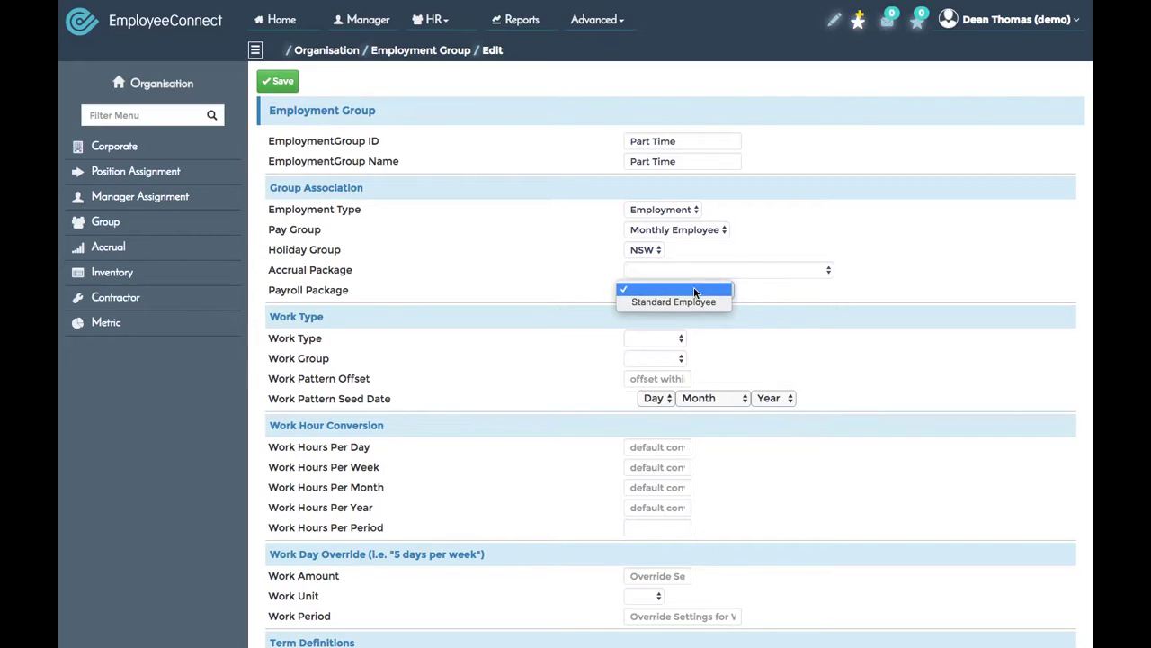
{"action": "left_click", "coordinate": [694, 290]}
{"action": "left_click", "coordinate": [838, 288]}
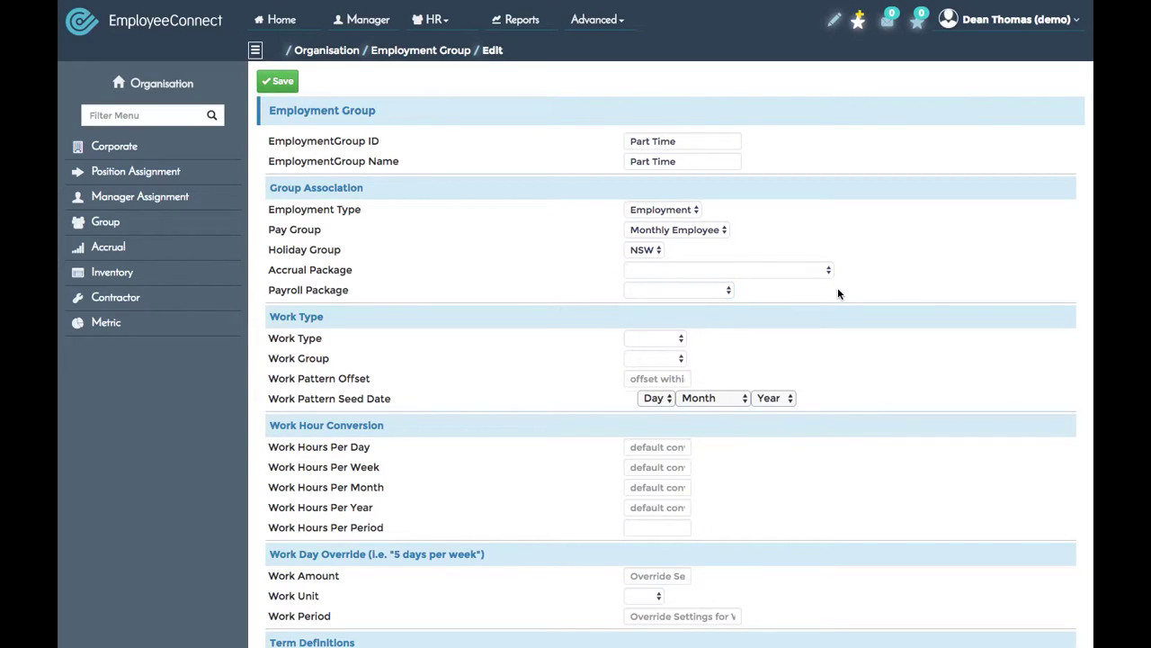
- Set the employment group's work type to Part-time and its work group to Part Time
{"action": "scroll", "coordinate": [840, 336], "scroll_direction": "down", "scroll_amount": 3}
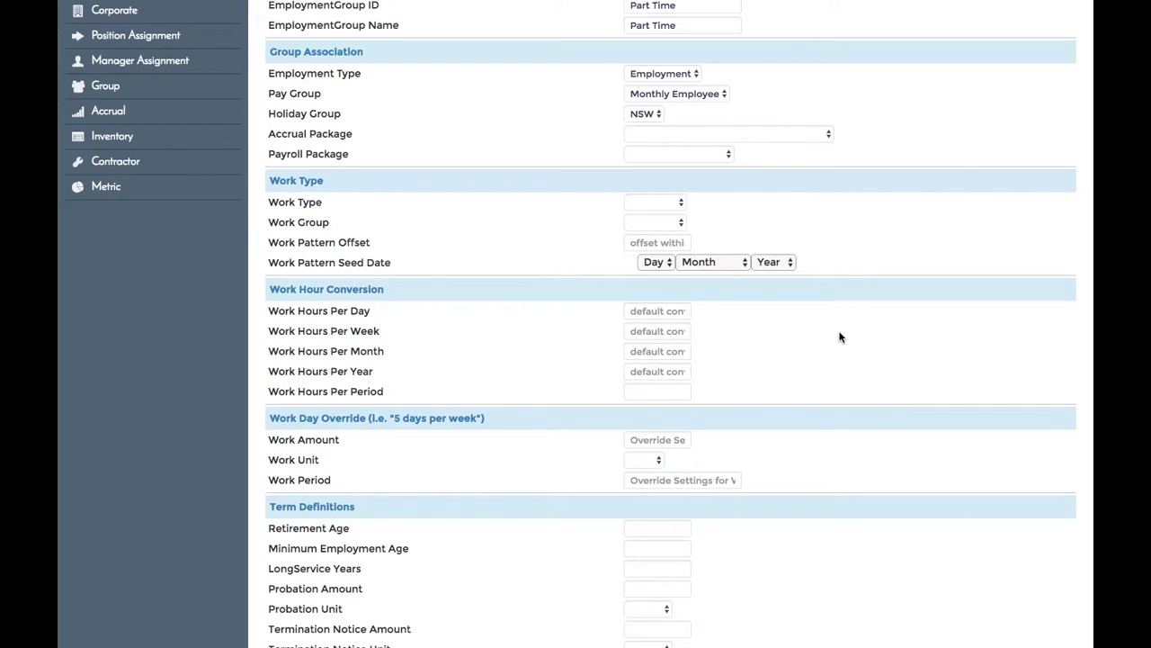
{"action": "left_click", "coordinate": [666, 201]}
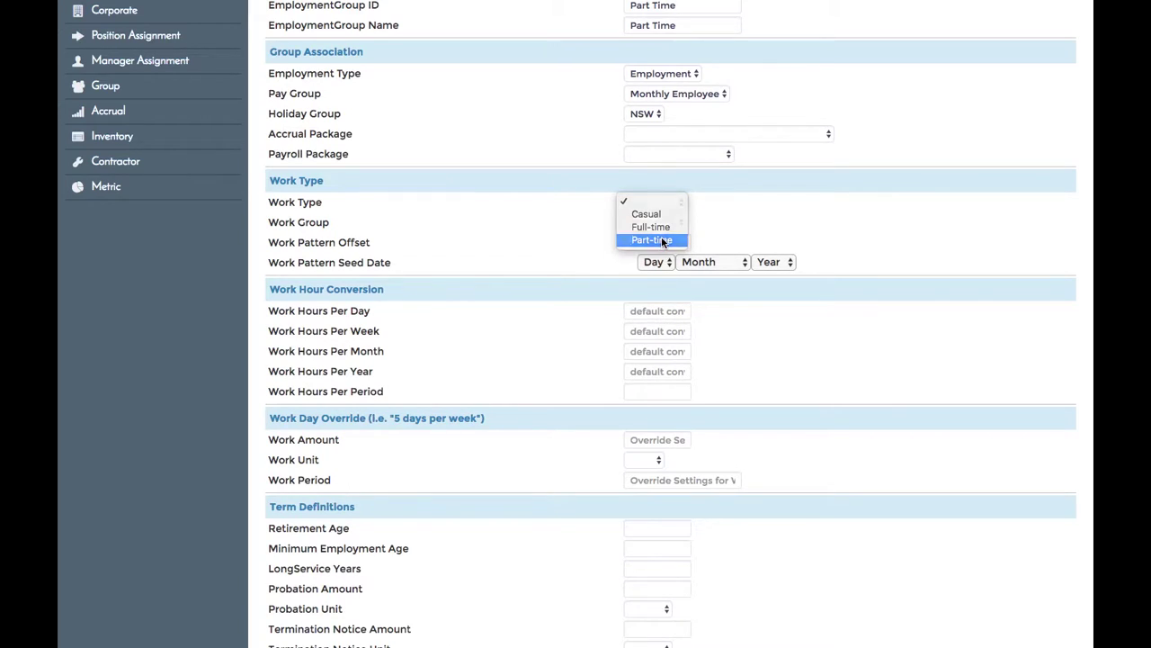
{"action": "left_click", "coordinate": [664, 240]}
{"action": "left_click", "coordinate": [714, 235]}
{"action": "left_click", "coordinate": [658, 223]}
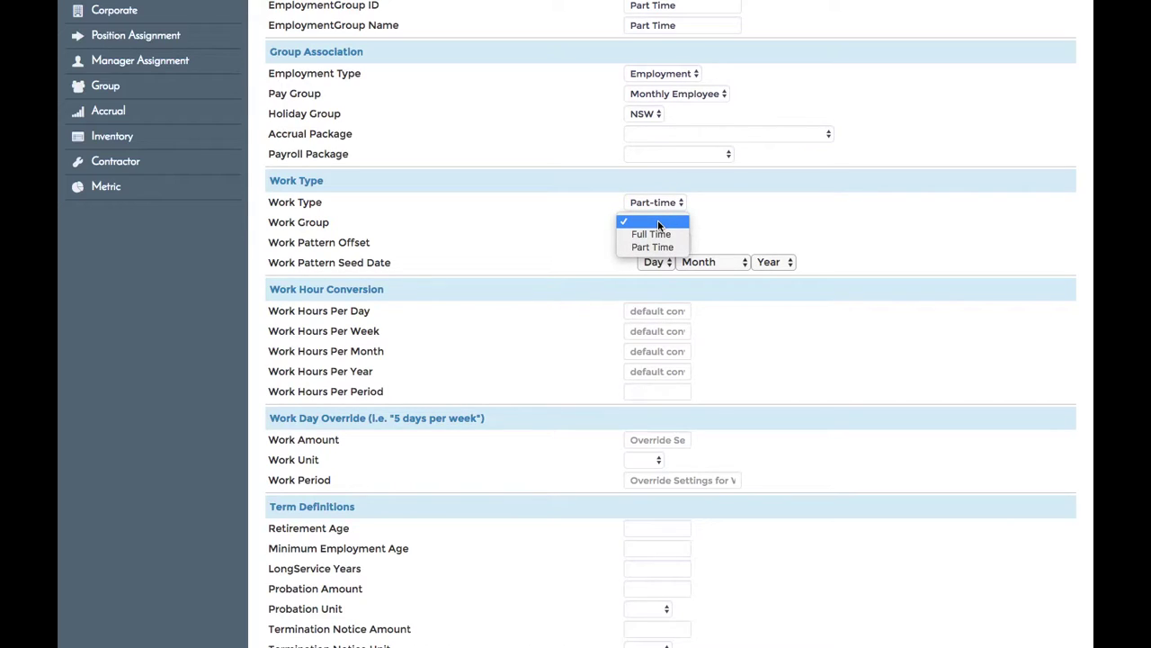
{"action": "left_click", "coordinate": [662, 250]}
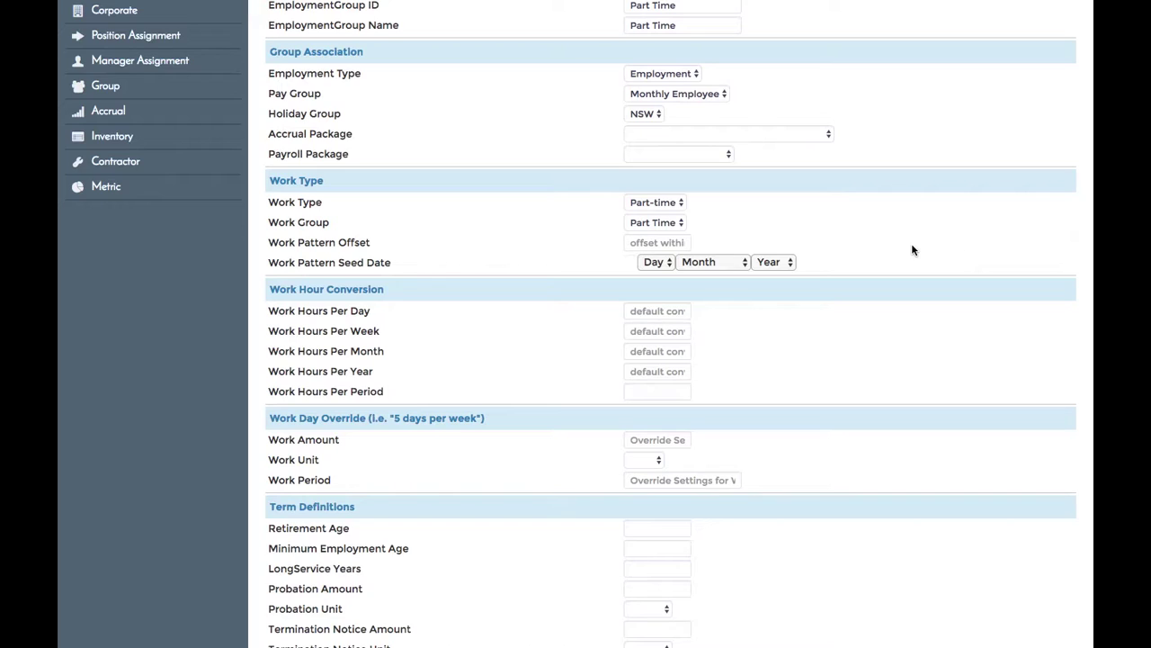
- Save the new employment group and return to the list of employment groups
{"action": "scroll", "coordinate": [912, 251], "scroll_direction": "down", "scroll_amount": 2}
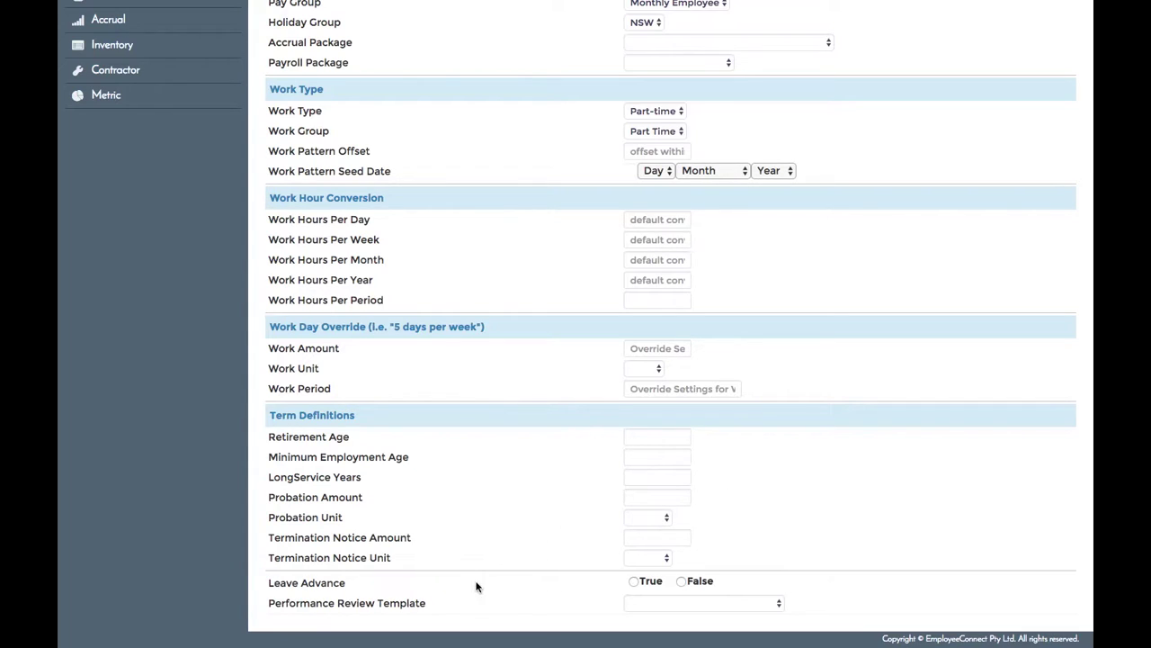
{"action": "mouse_move", "coordinate": [494, 585]}
{"action": "scroll", "coordinate": [928, 418], "scroll_direction": "up", "scroll_amount": 5}
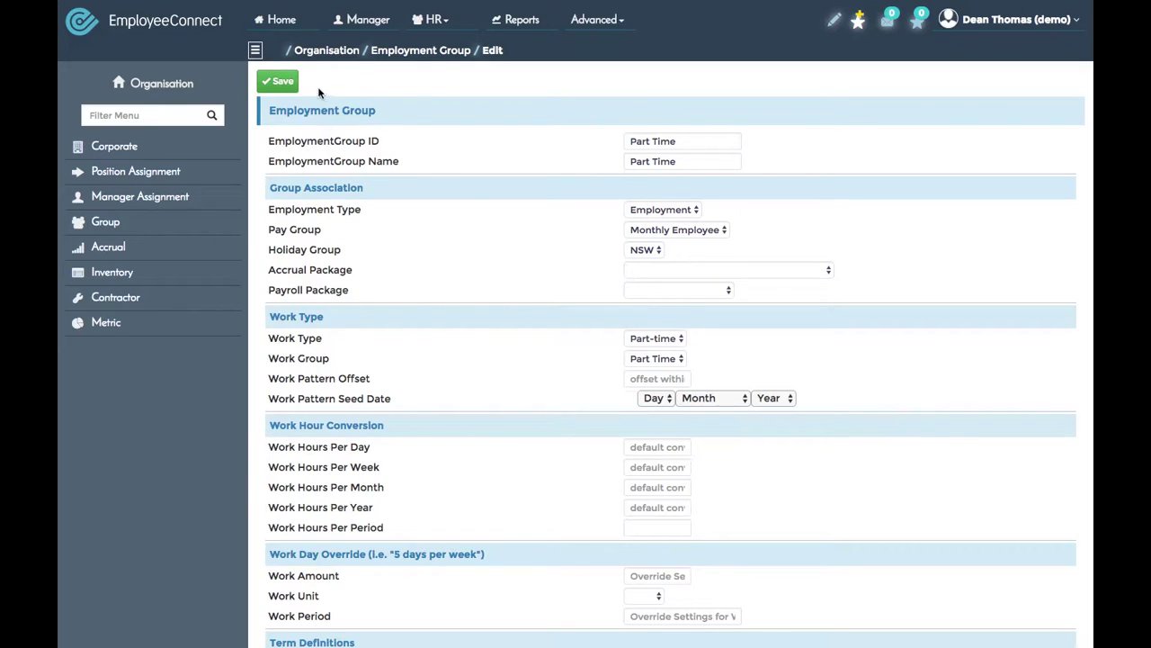
{"action": "left_click", "coordinate": [282, 83]}
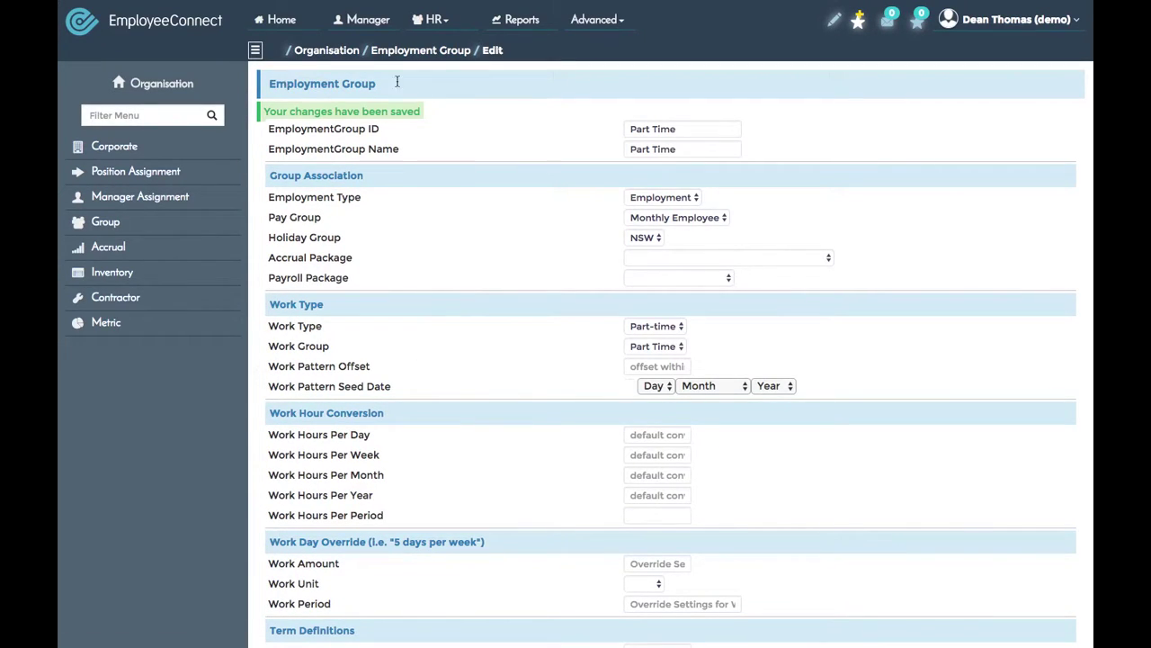
{"action": "left_click", "coordinate": [439, 51]}
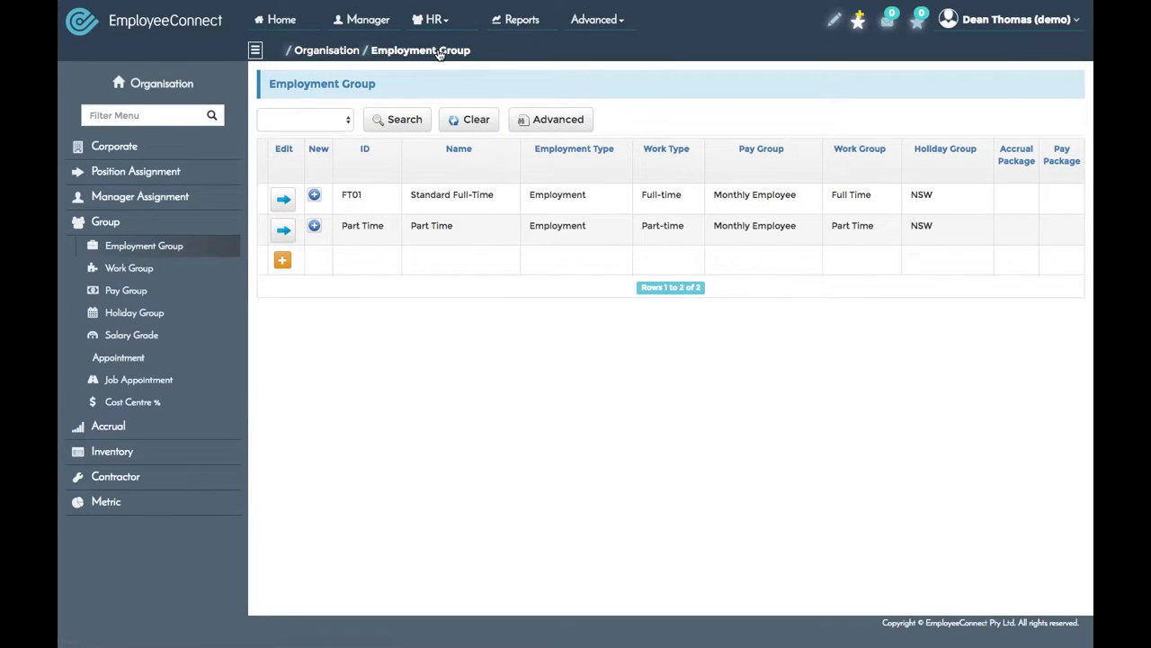